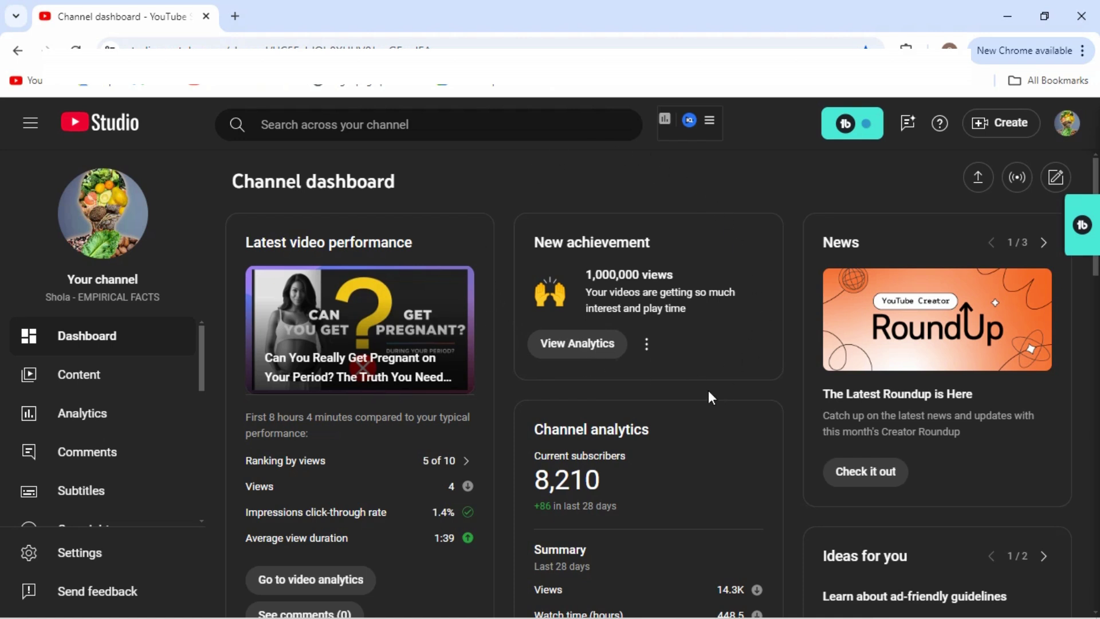
Zoom the dashboard in, then back out to a comfortable size.
key("ctrl+plus")
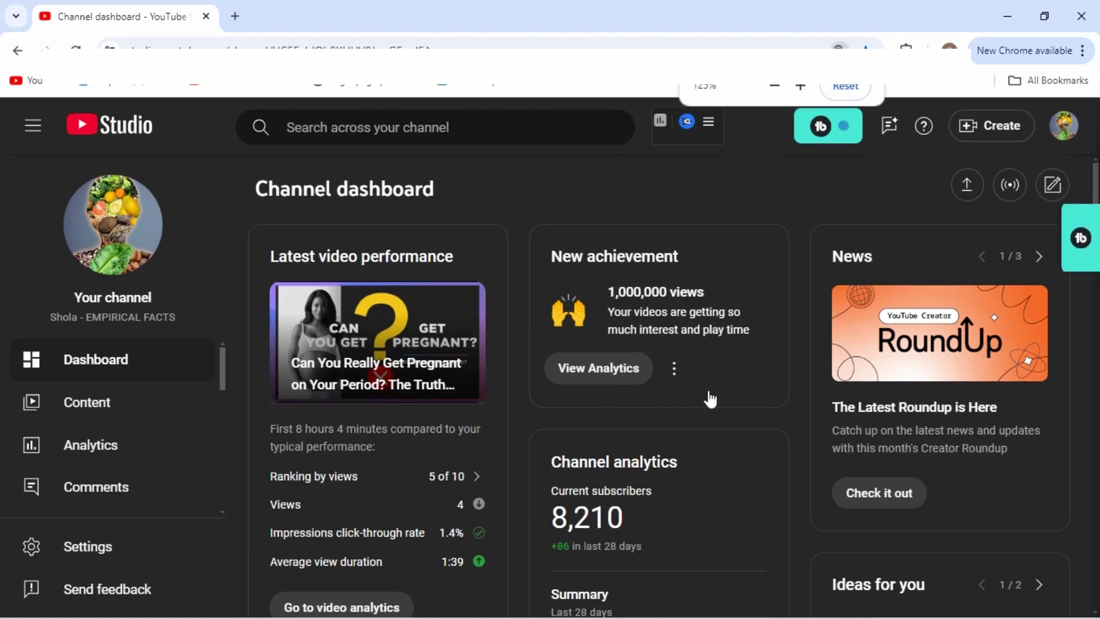
key("ctrl+plus")
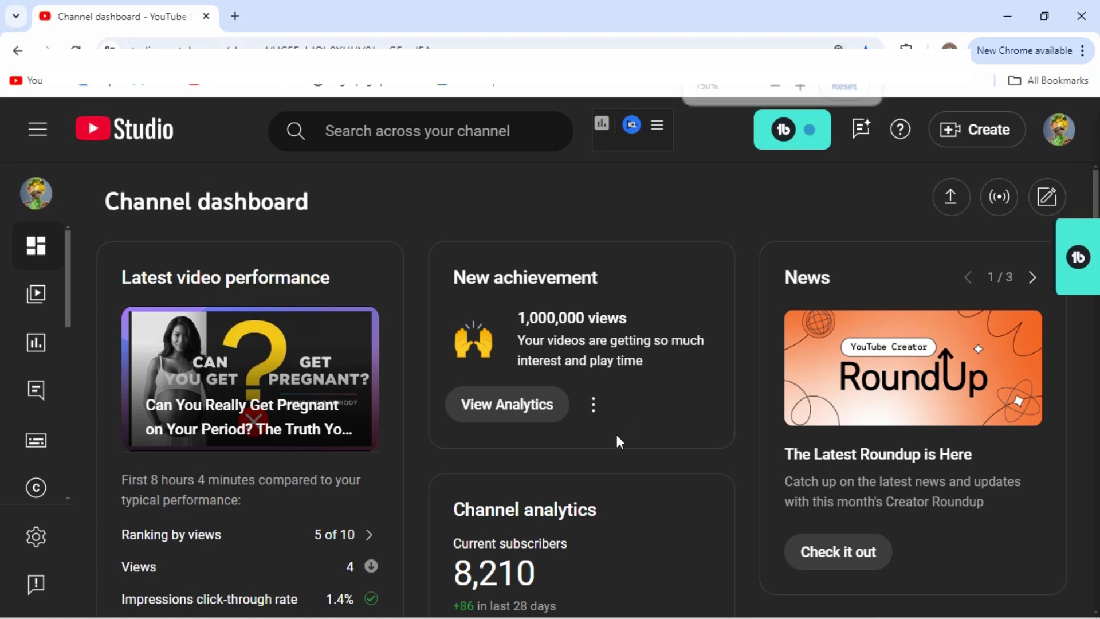
key("ctrl+plus")
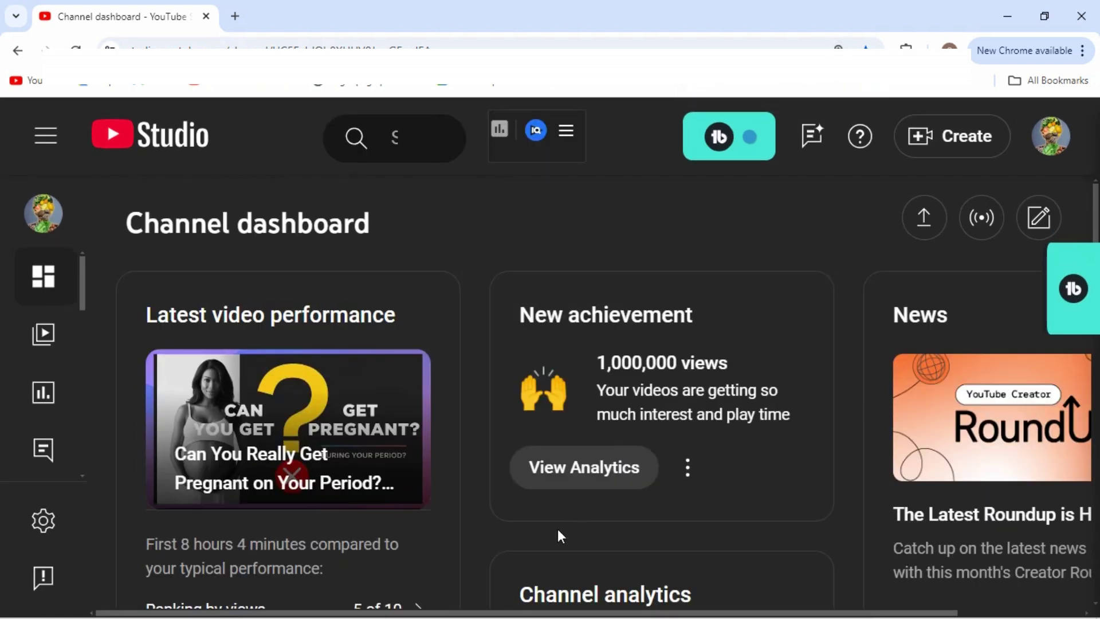
left_click_drag(507, 616, 672, 612)
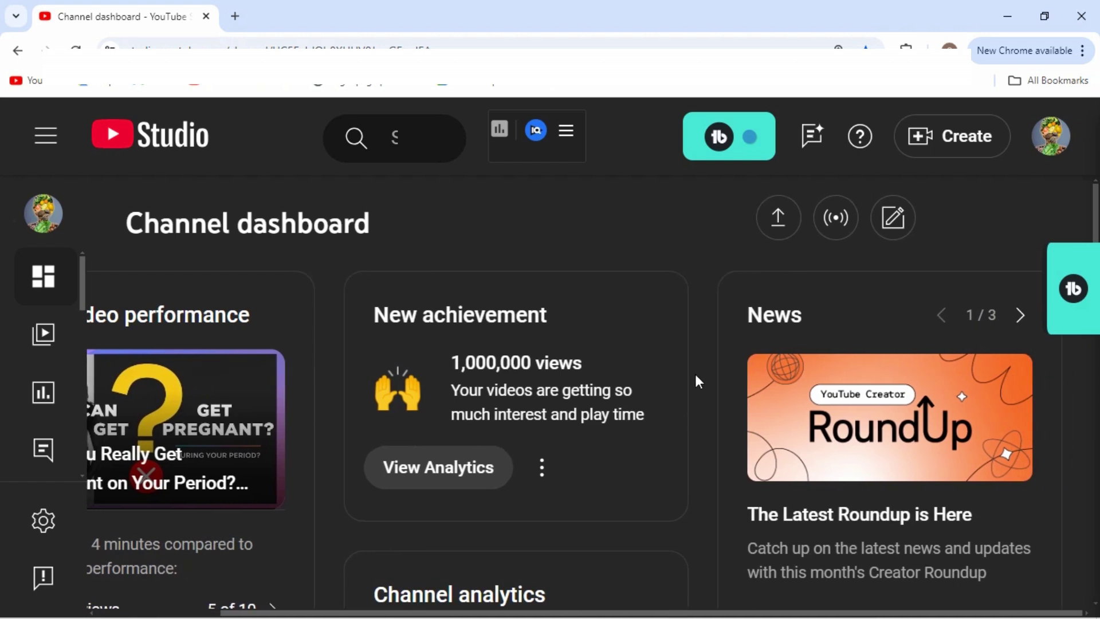
key("ctrl+plus")
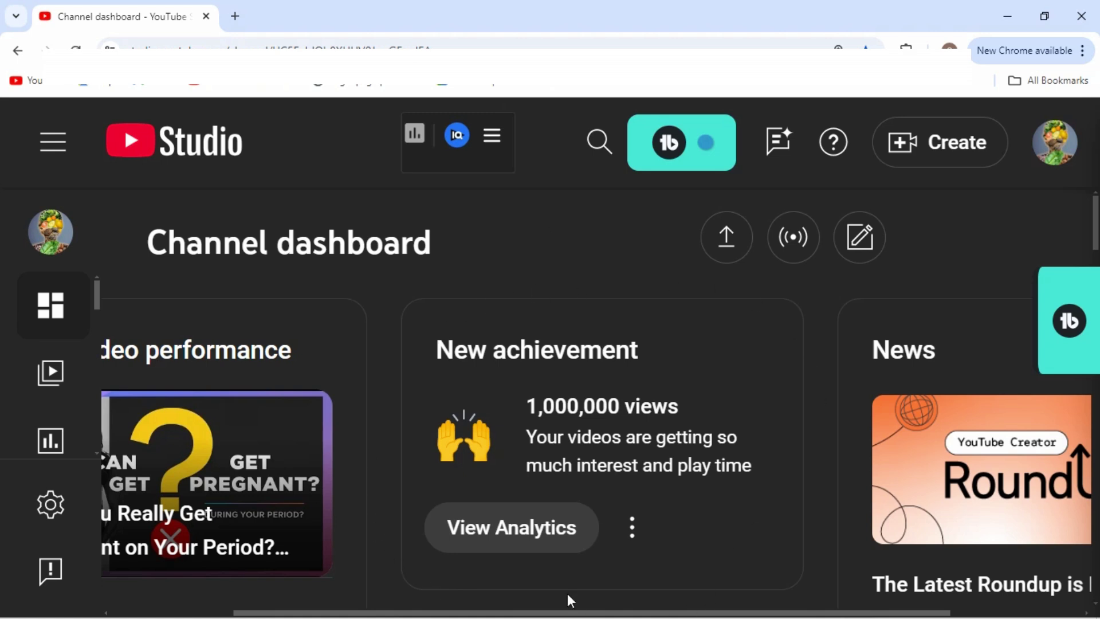
key("ctrl+minus")
key("ctrl+minus")
key("ctrl+minus")
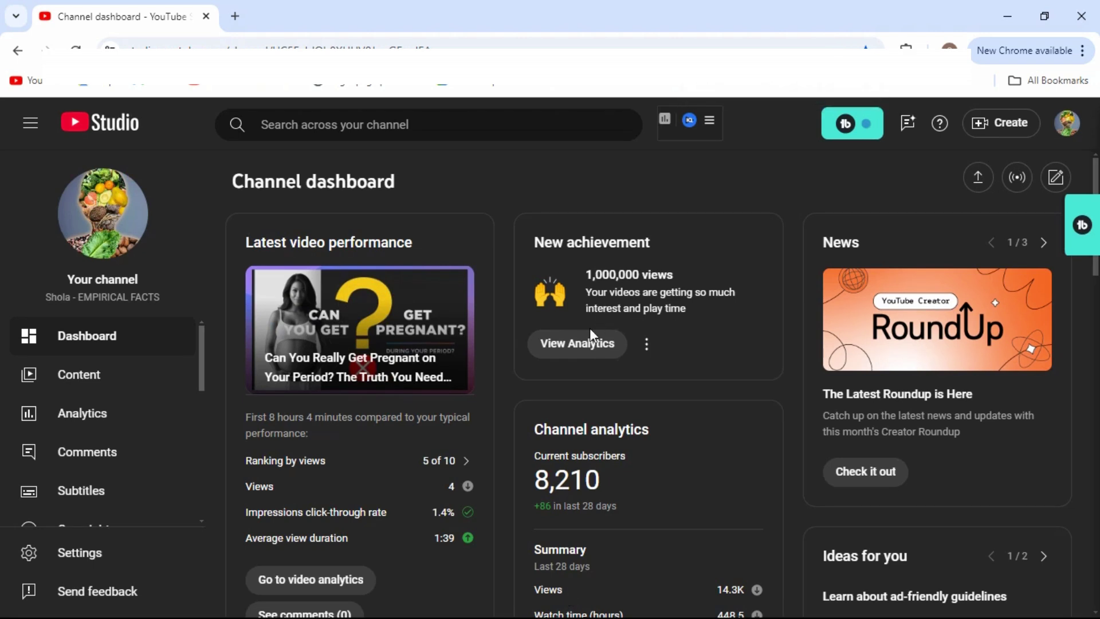
Open the channel's lifetime analytics and switch to Advanced mode.
left_click(579, 356)
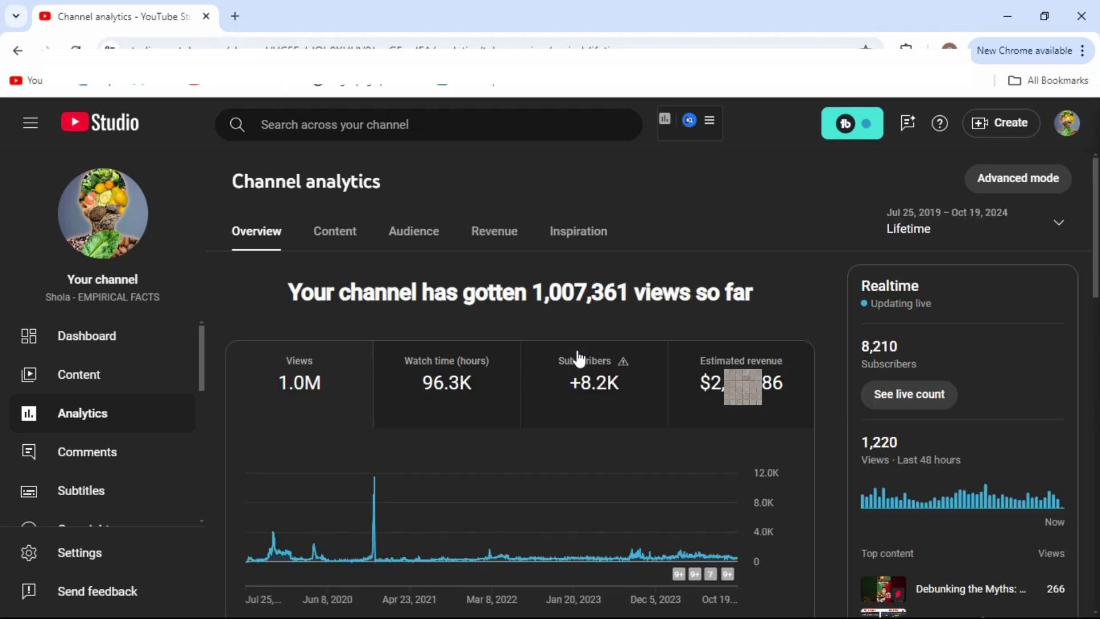
left_click(292, 592)
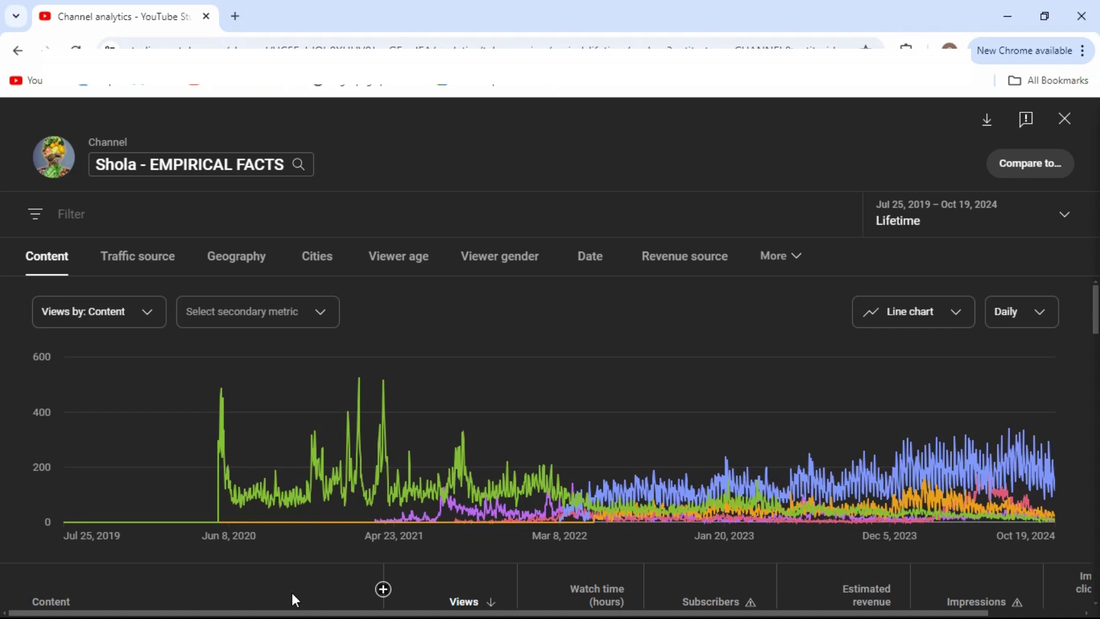
Choose RPM as the secondary metric charted against daily views.
left_click(249, 323)
key("Escape")
key("Escape")
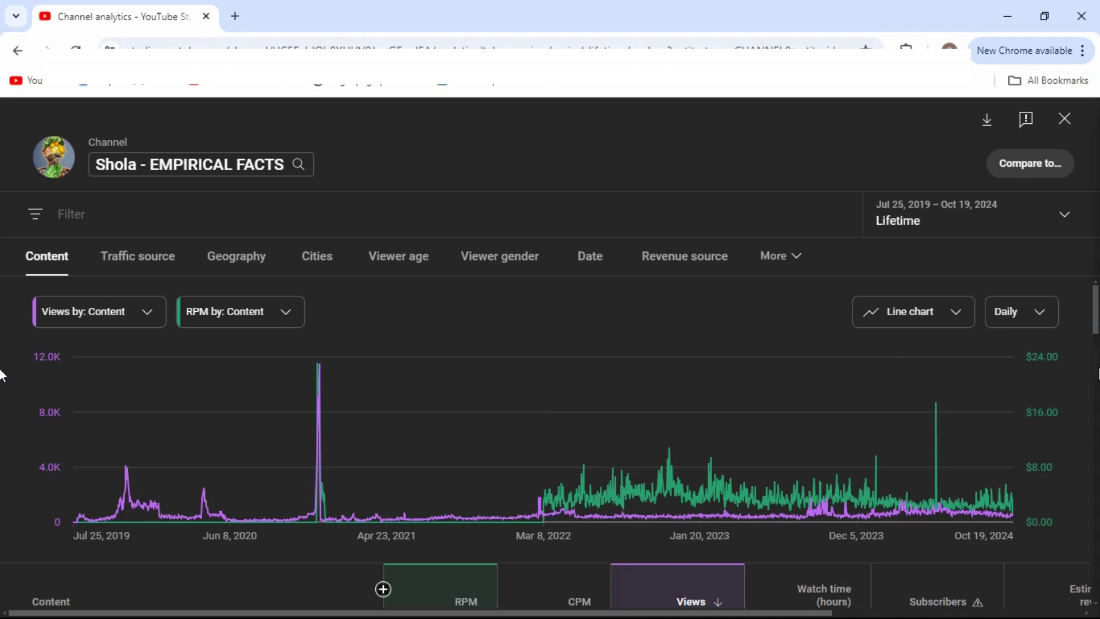
scroll(0, 374, "down", 3)
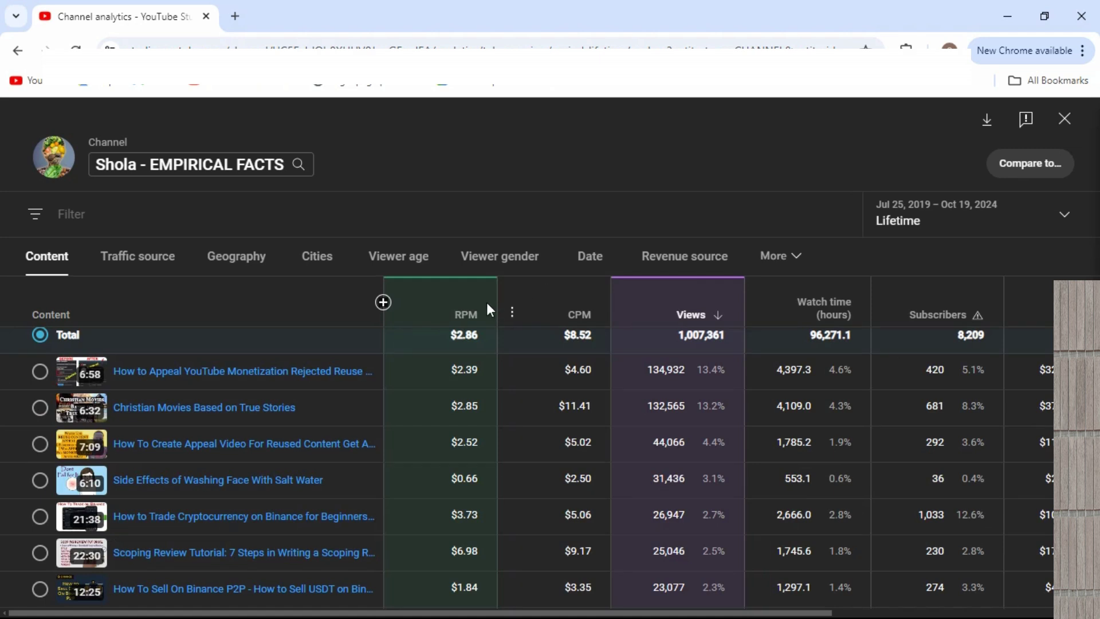
scroll(487, 304, "down", 1)
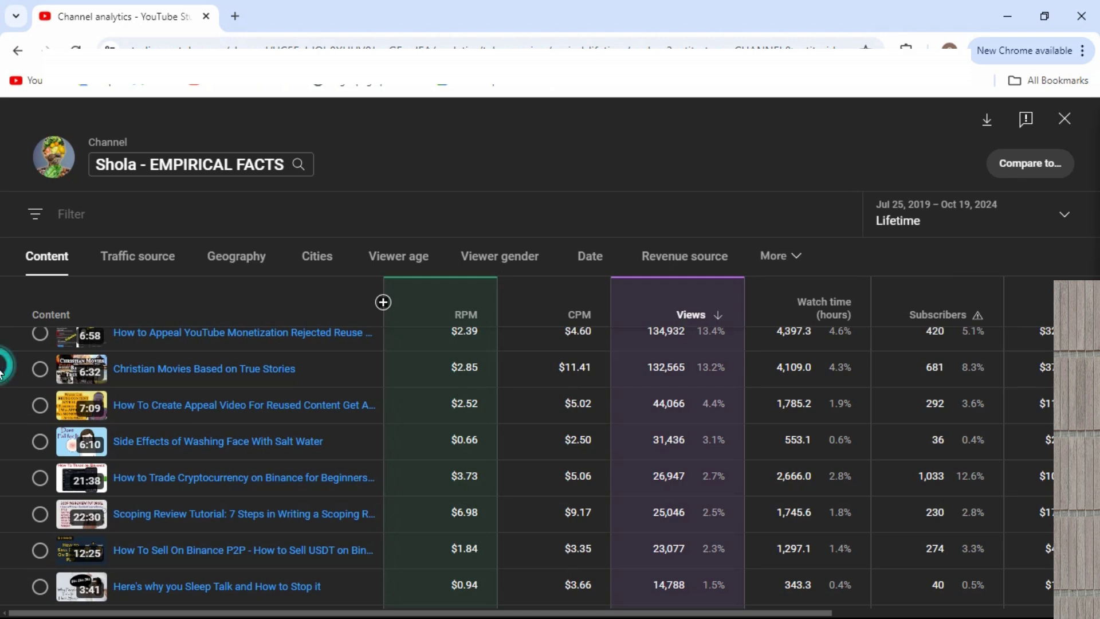
scroll(2, 367, "up", 1)
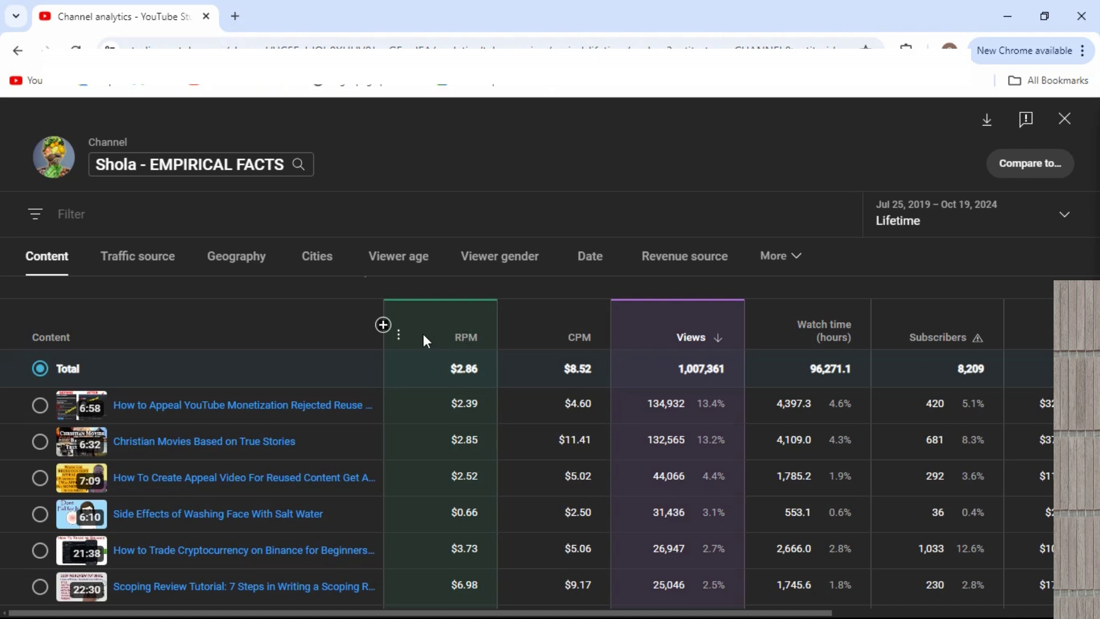
Open and then dismiss the RPM column's Options menu in the per-video table.
left_click(400, 335)
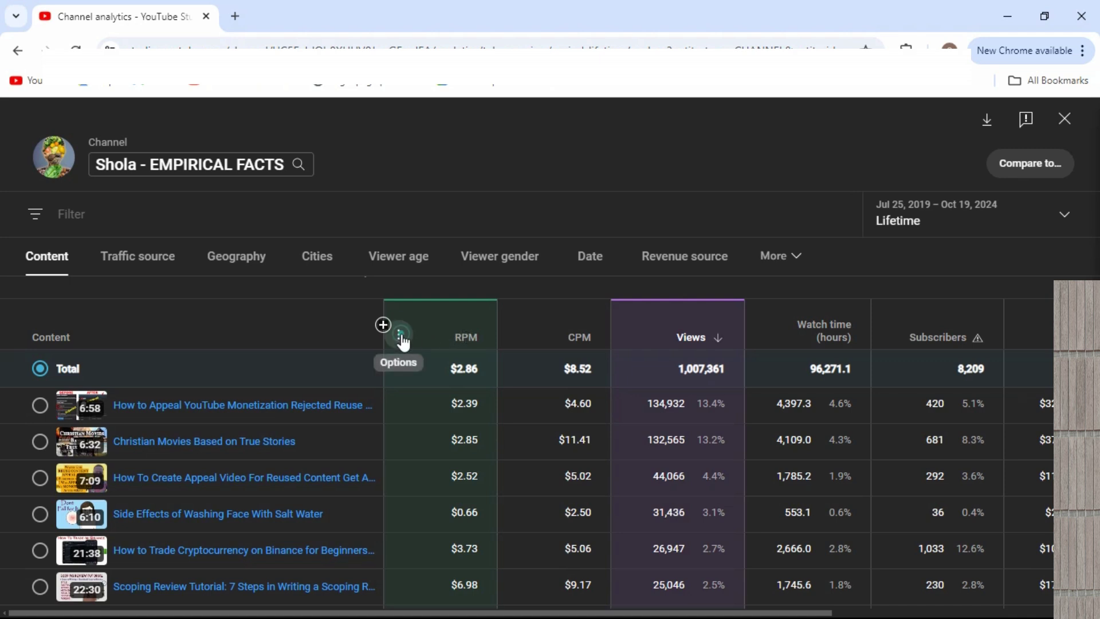
left_click(400, 336)
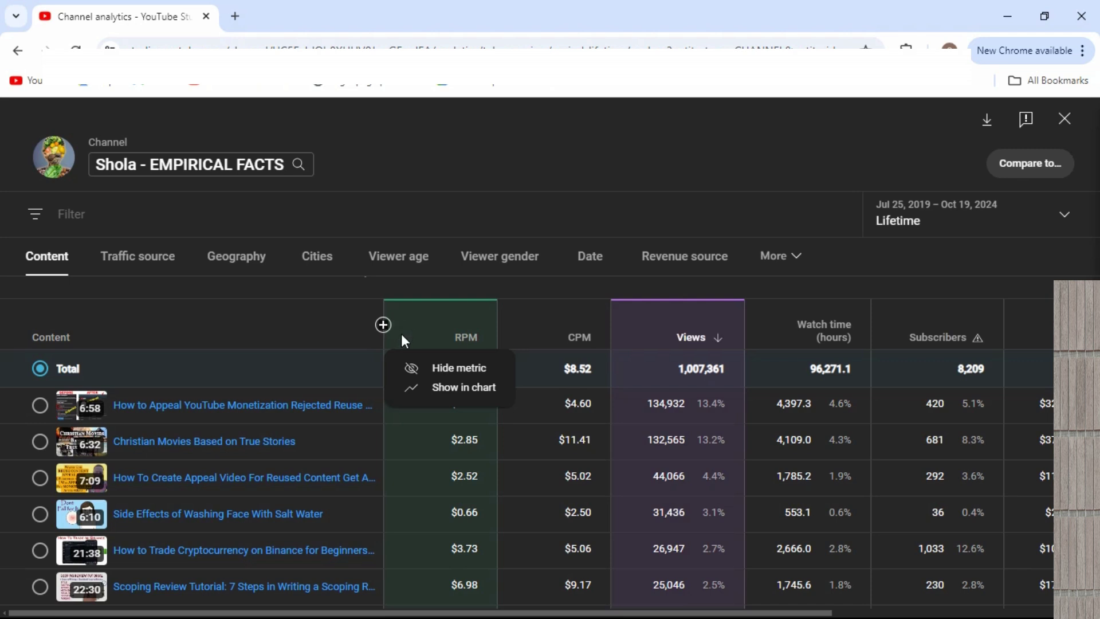
left_click(423, 329)
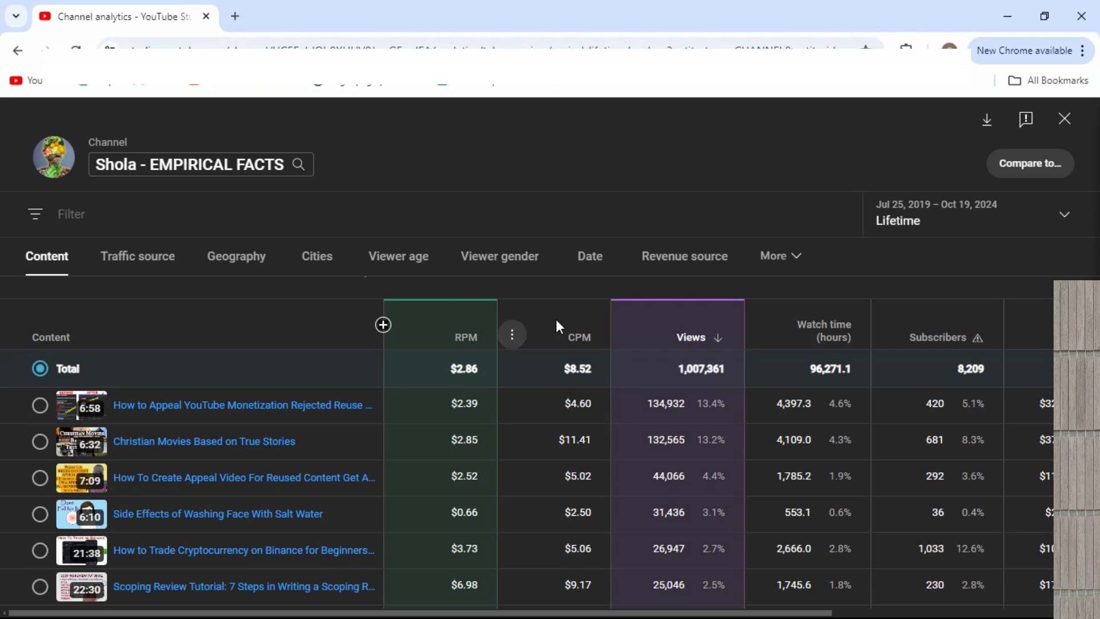
mouse_move(691, 337)
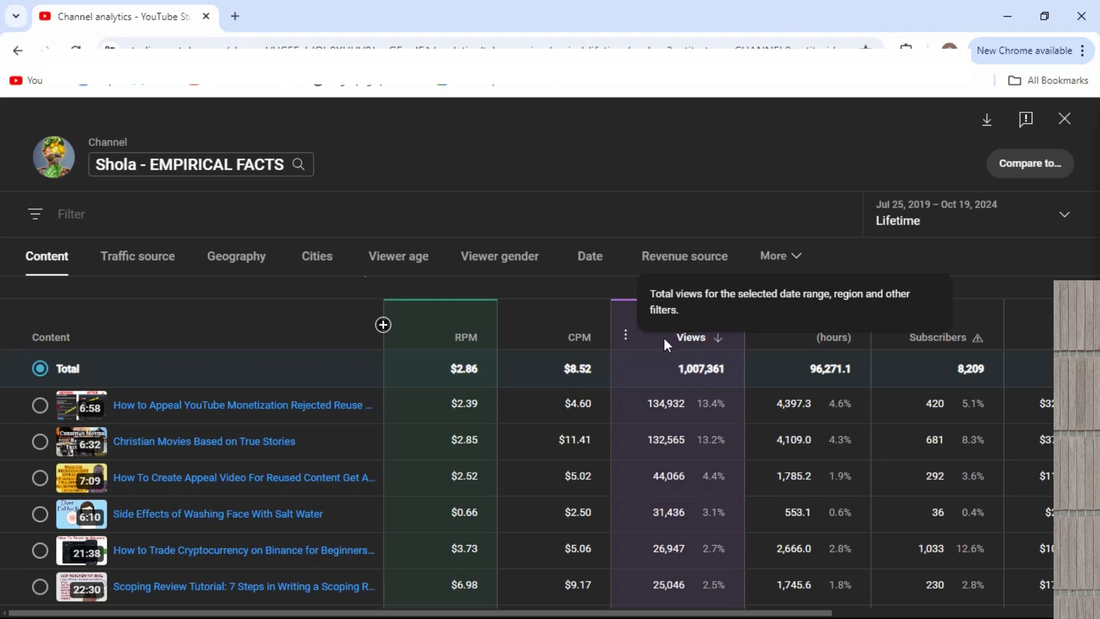
key("Escape")
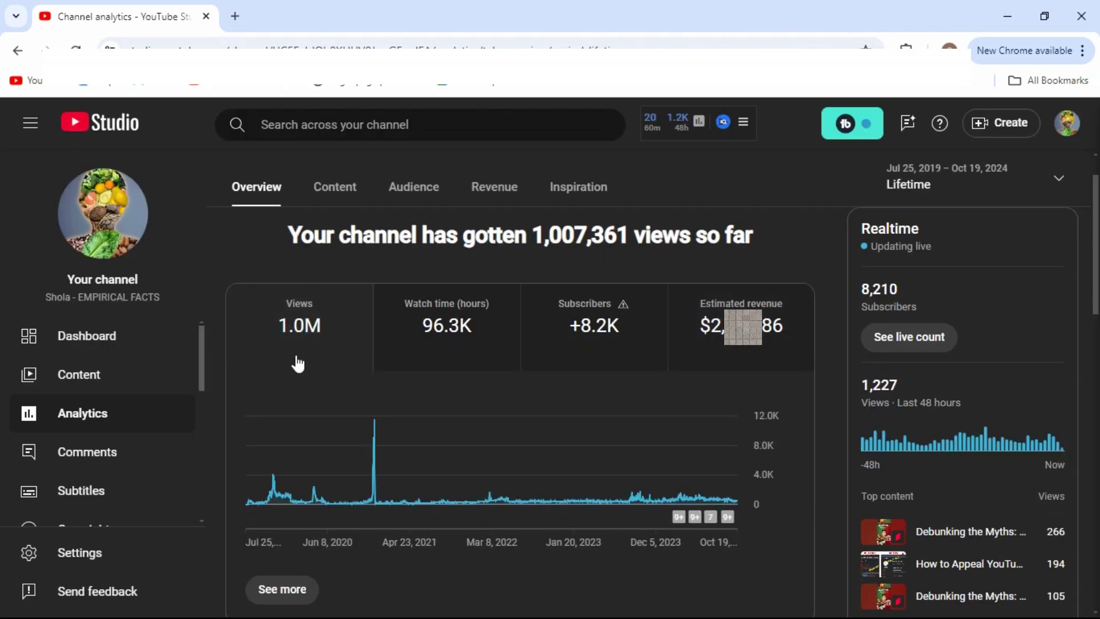
left_click(705, 352)
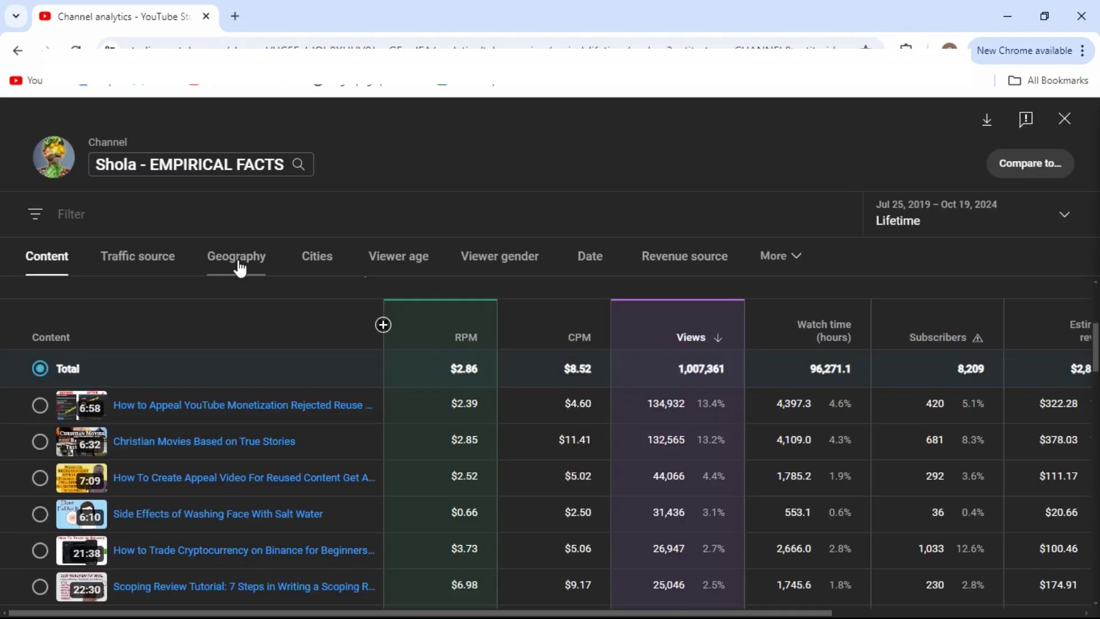
Chart United States versus India views on the Geography tab, then show the Content breakdown.
left_click(237, 258)
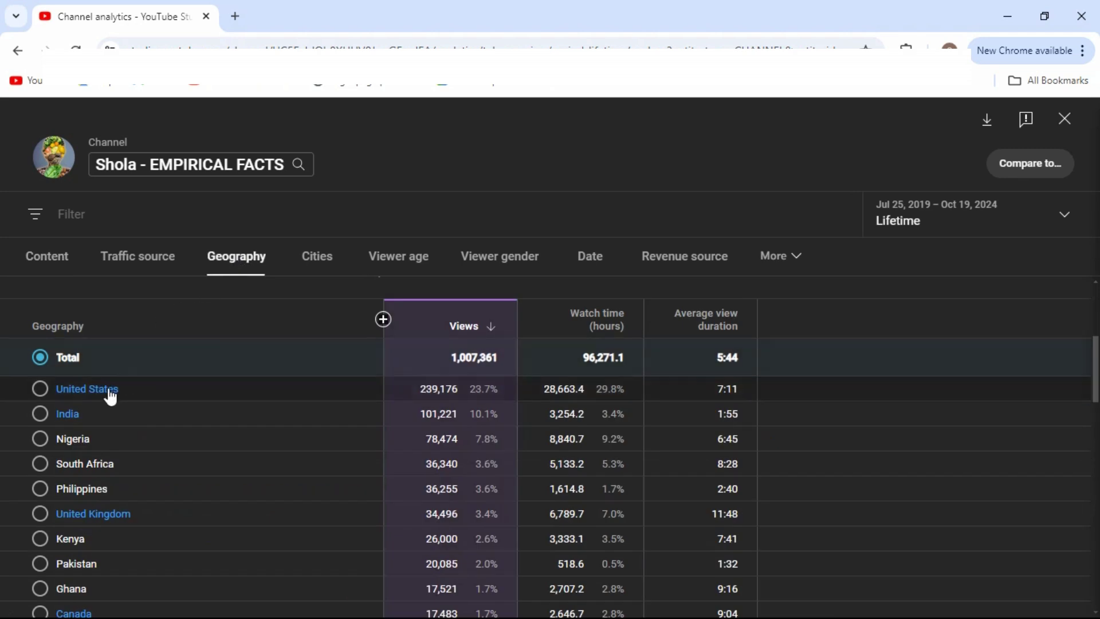
left_click(40, 390)
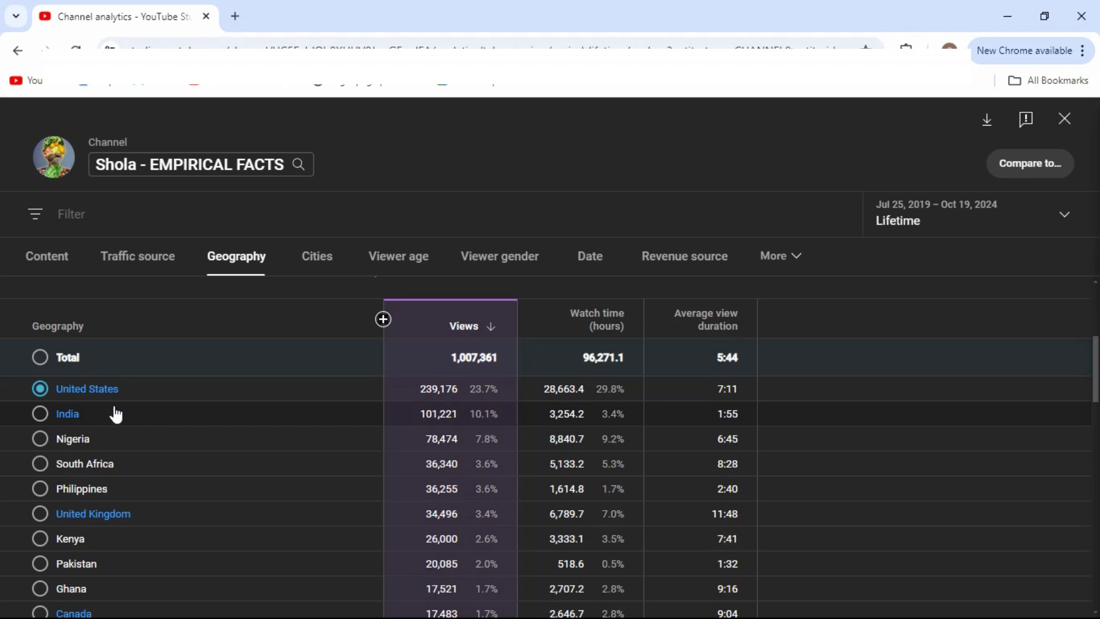
left_click(40, 415)
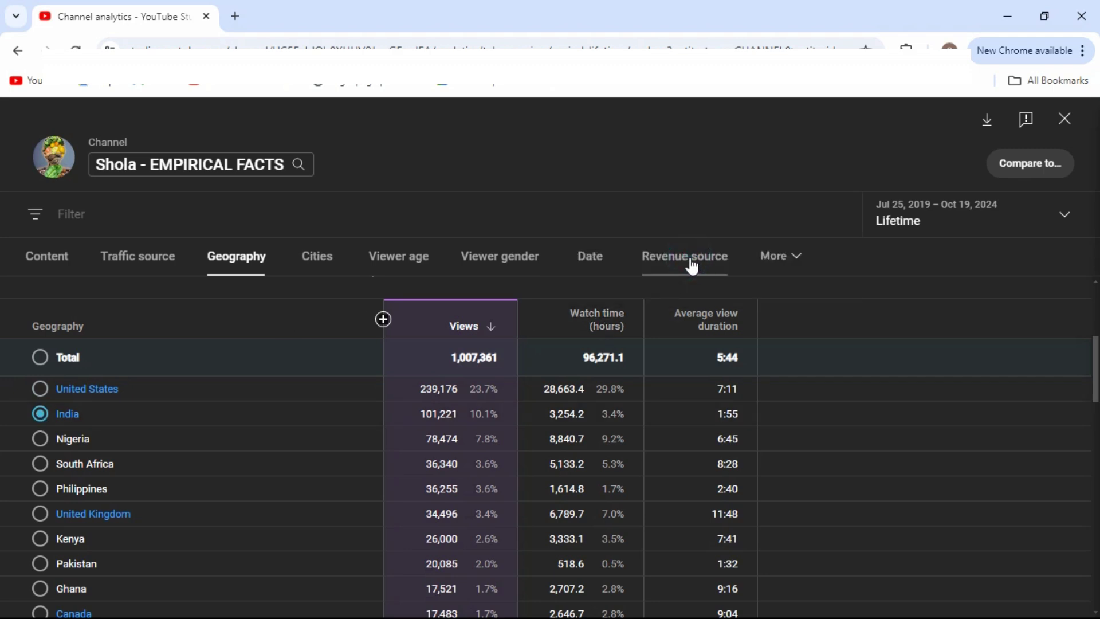
left_click(239, 268)
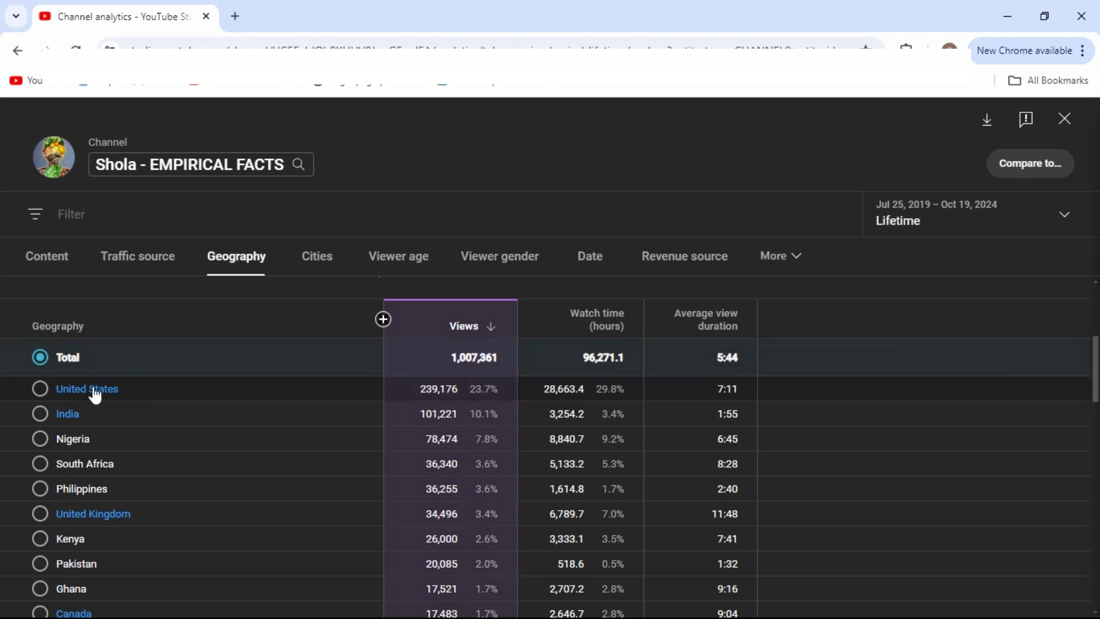
left_click(39, 390)
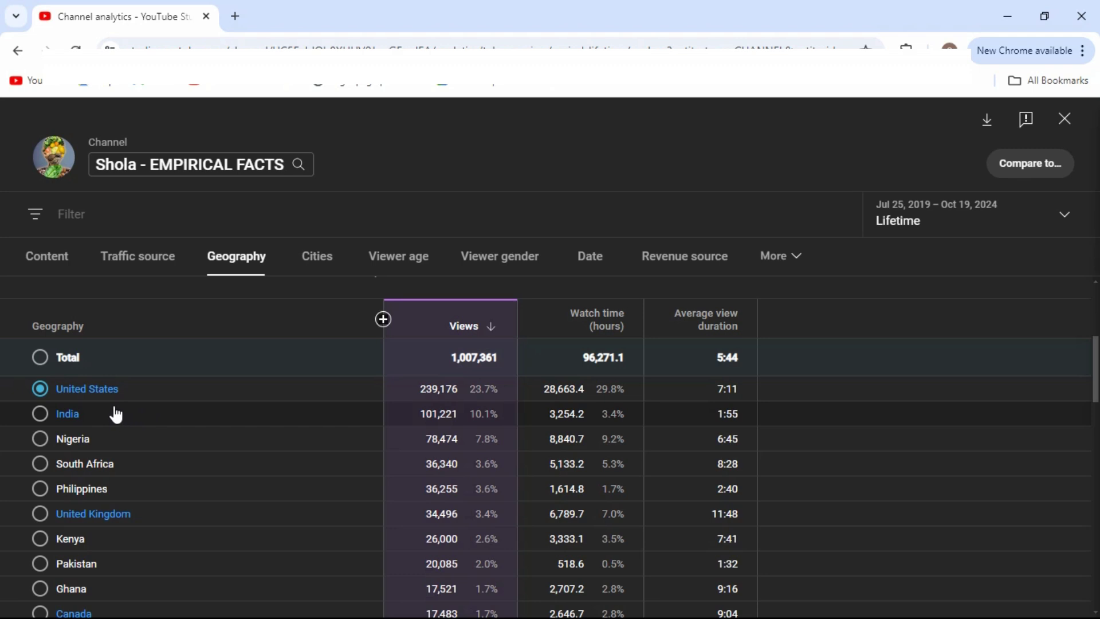
left_click(40, 415)
left_click(689, 262)
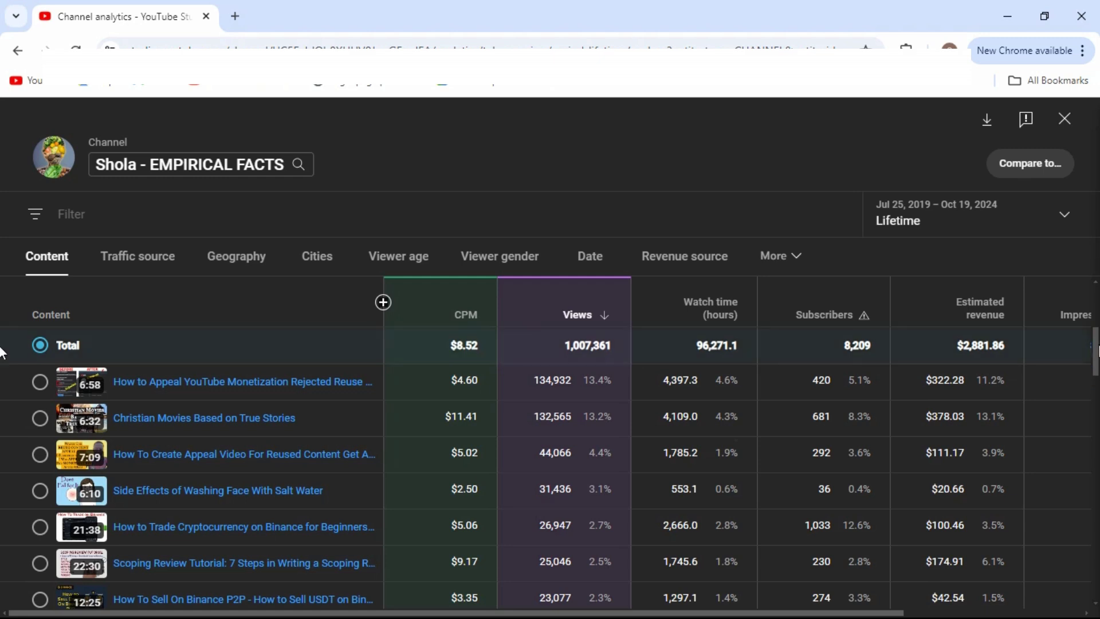
scroll(1, 351, "down", 2)
scroll(1, 350, "down", 2)
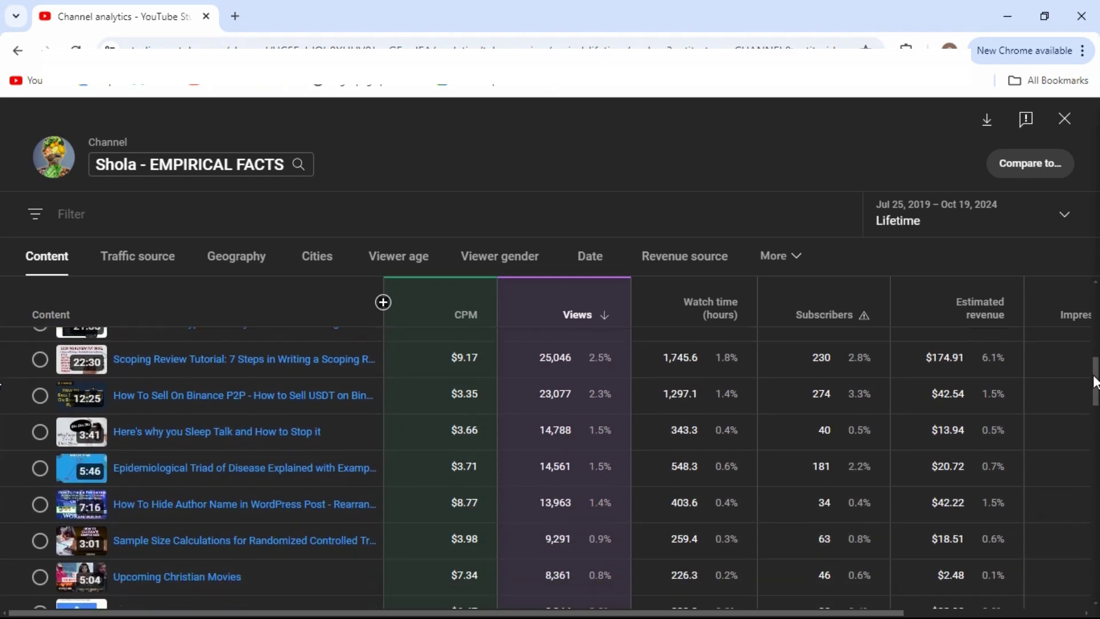
scroll(1, 345, "up", 3)
scroll(1, 339, "up", 3)
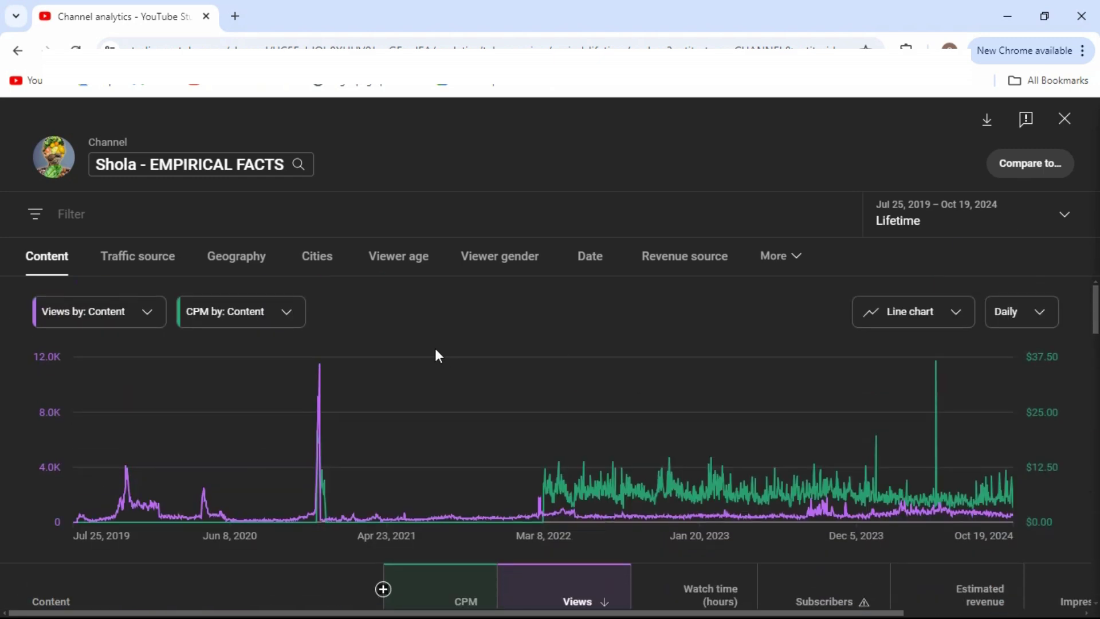
Open the 'CPM by: Content' secondary metric dropdown and its More metrics list.
left_click(277, 320)
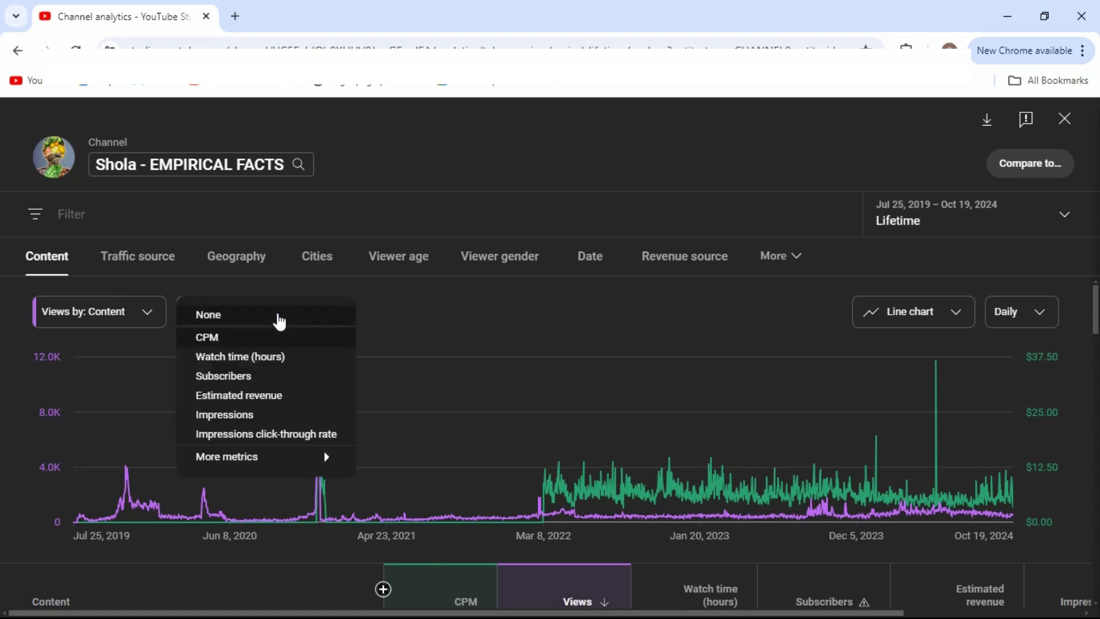
left_click(272, 460)
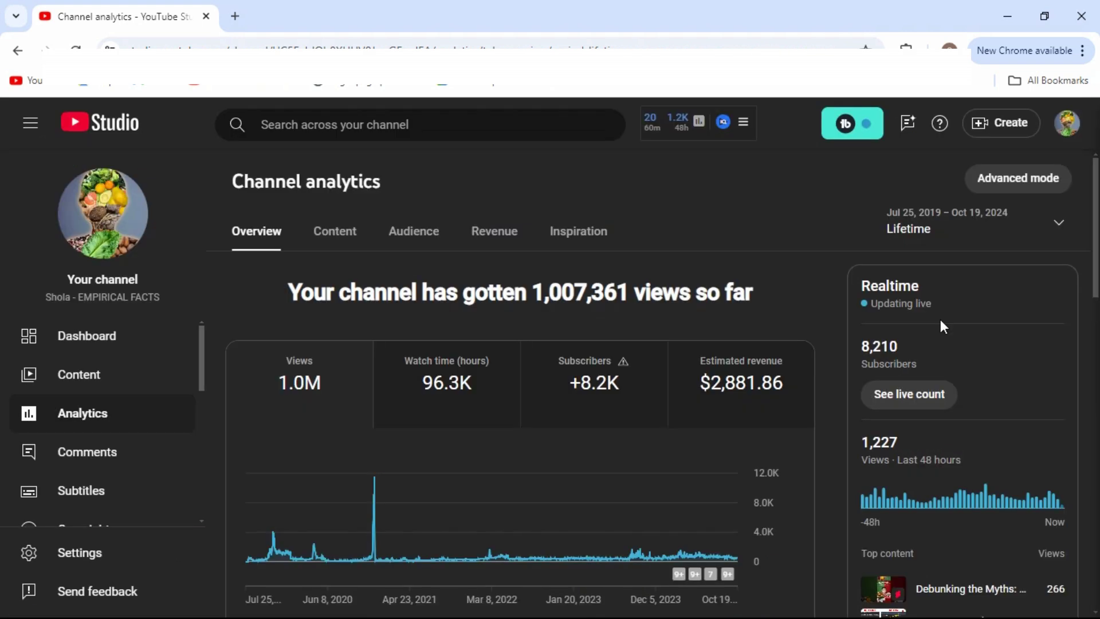
left_click_drag(1096, 261, 1098, 295)
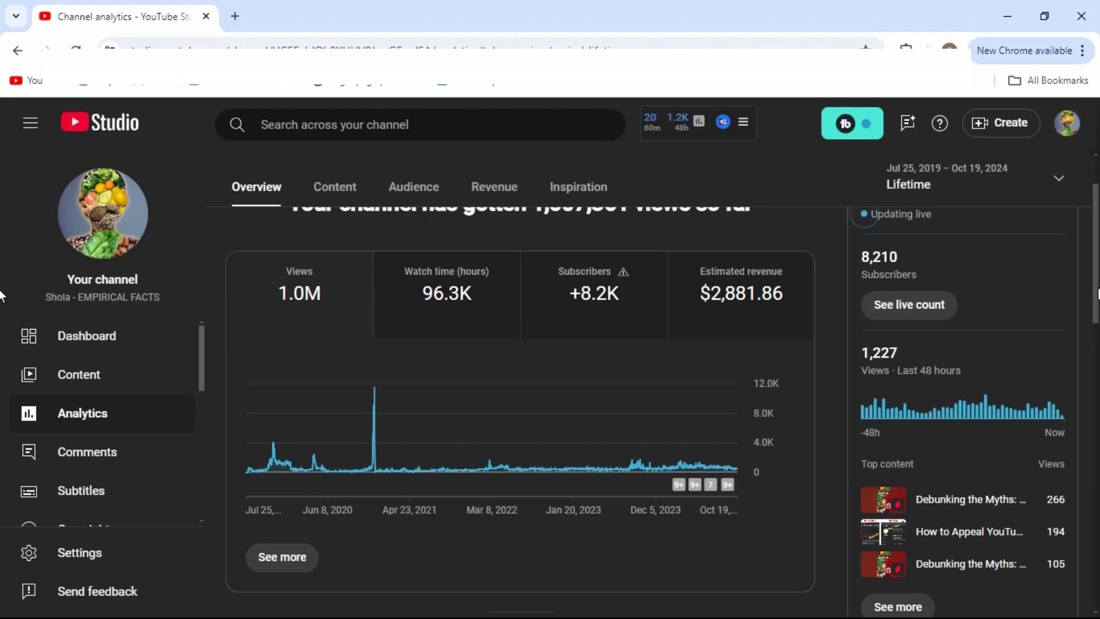
scroll(1, 295, "up", 1)
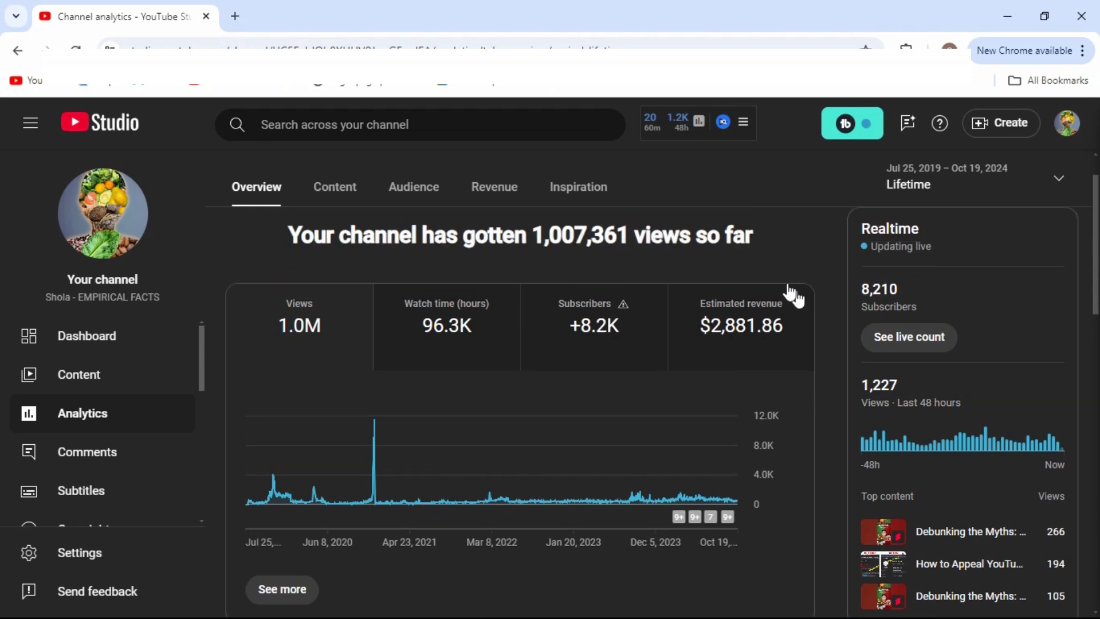
Switch the overview chart to Estimated revenue, showing $2,881.86 lifetime.
left_click(721, 349)
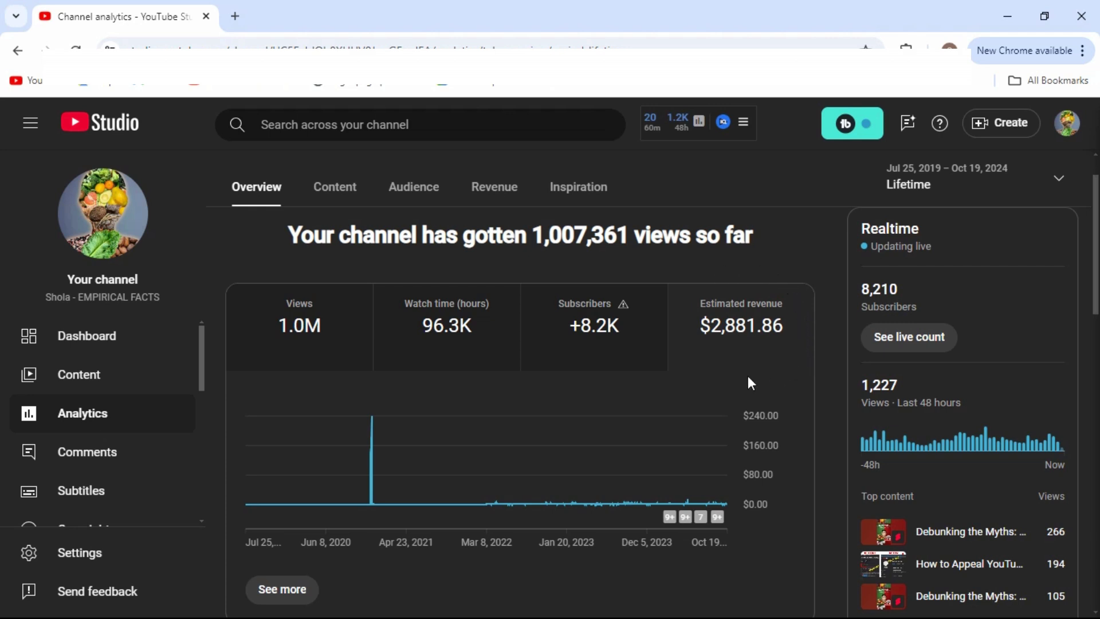
Open Advanced mode's Content tab and expand More metrics in the secondary metric list.
left_click(678, 407)
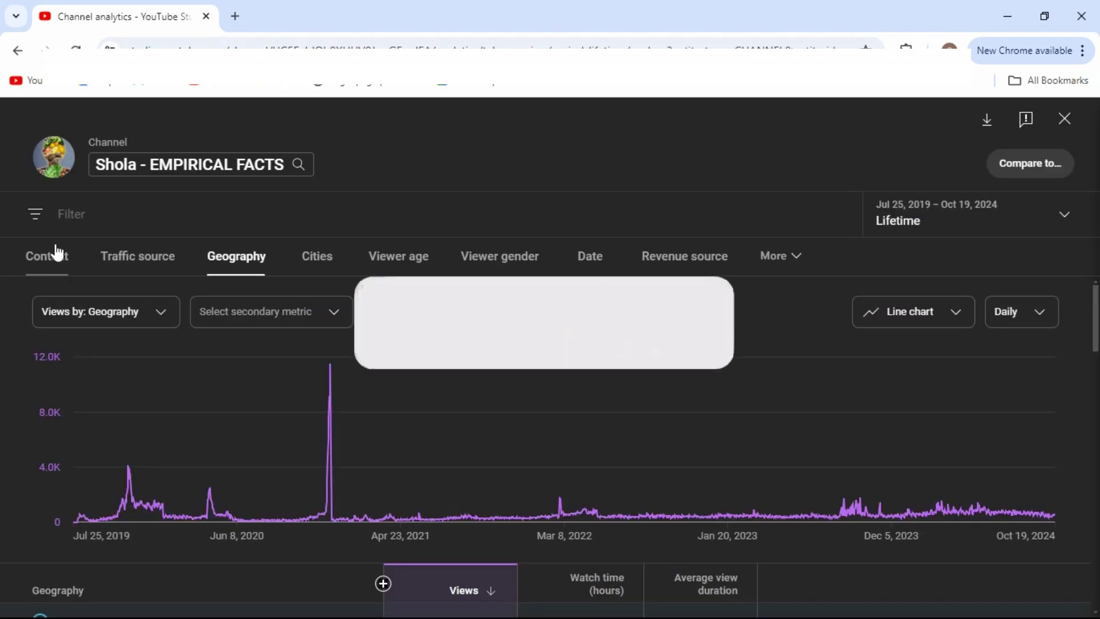
left_click(52, 250)
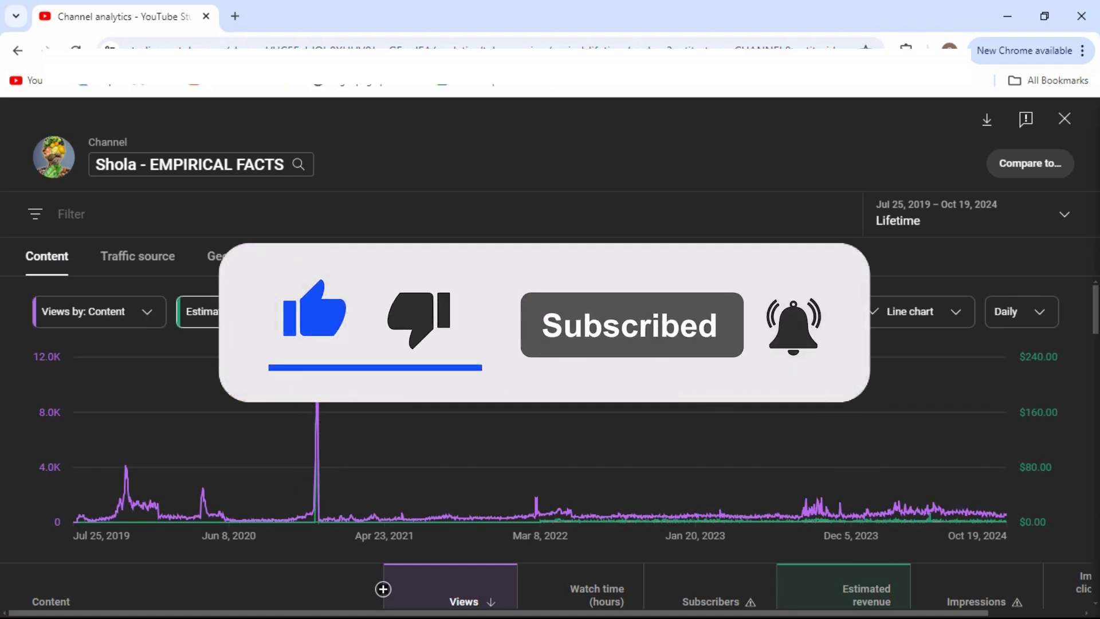
left_click(207, 312)
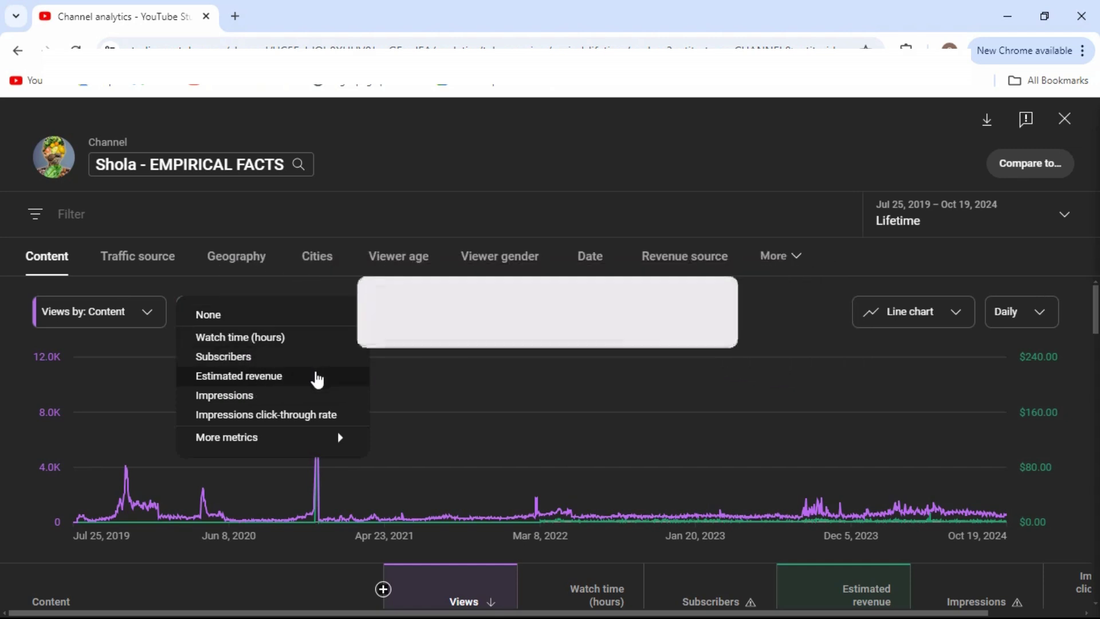
left_click(328, 445)
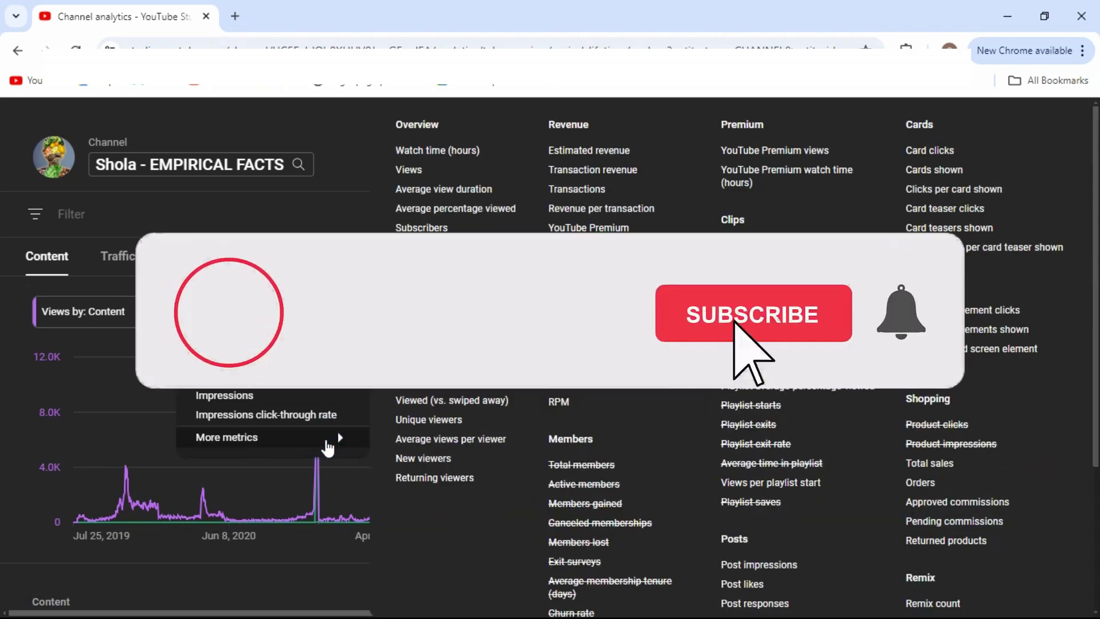